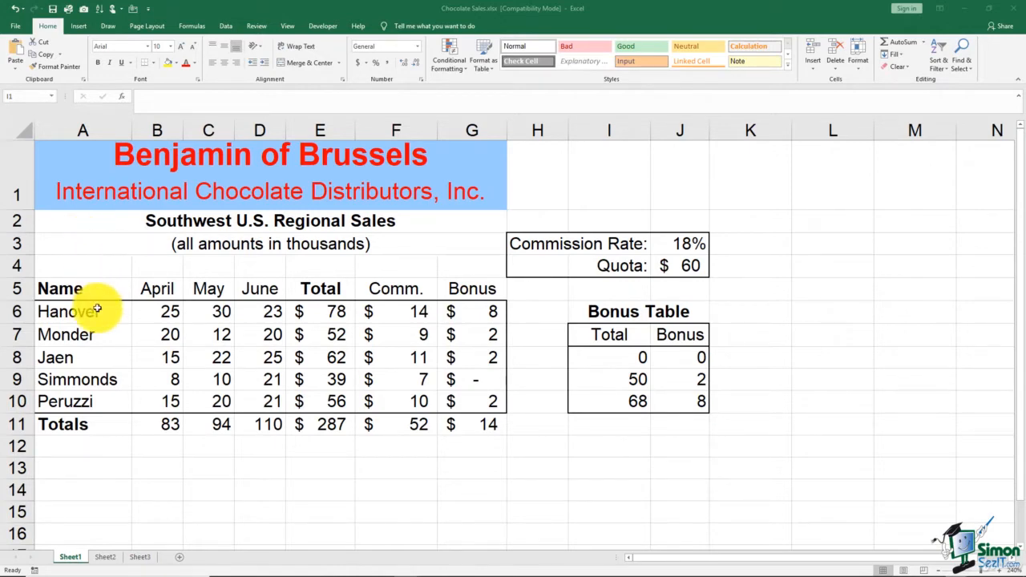
# Step: Inspect the names, monthly sales figures and the Total, Comm. and Bonus formula cells in the sales table
pyautogui.moveTo(97, 310); pyautogui.dragTo(93, 403)
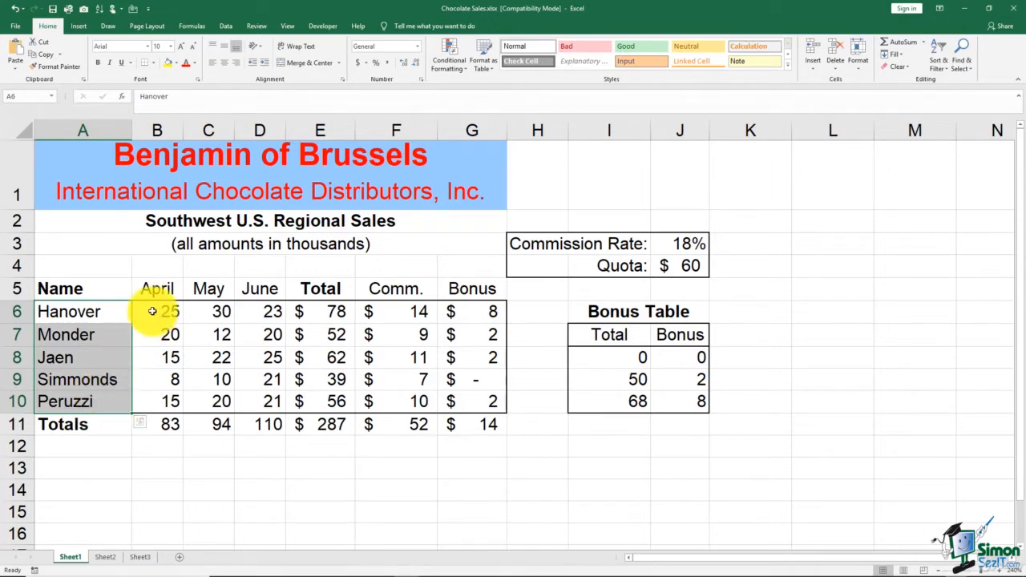
pyautogui.moveTo(152, 311); pyautogui.dragTo(253, 315)
pyautogui.click(313, 311)
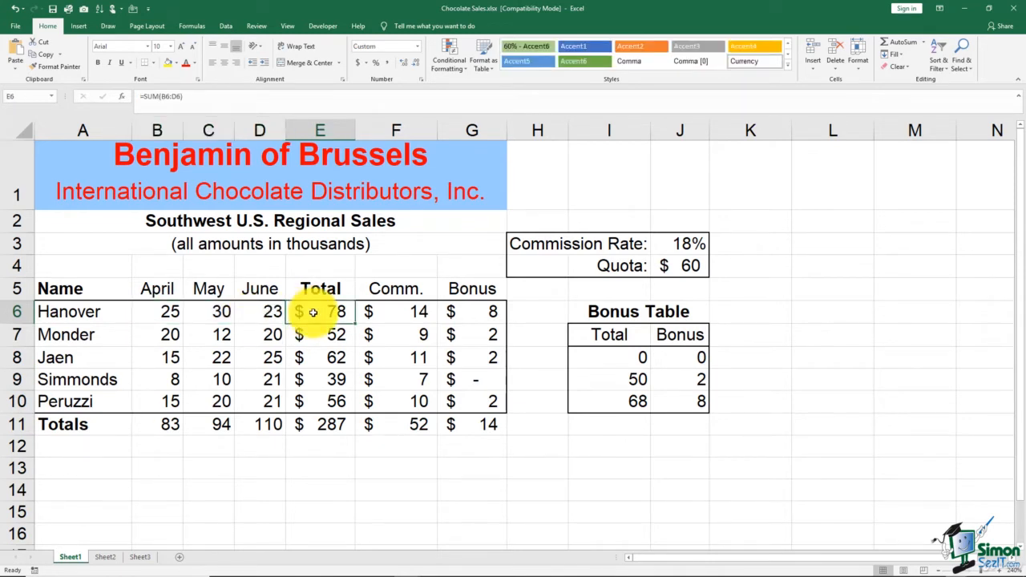
pyautogui.doubleClick(313, 312)
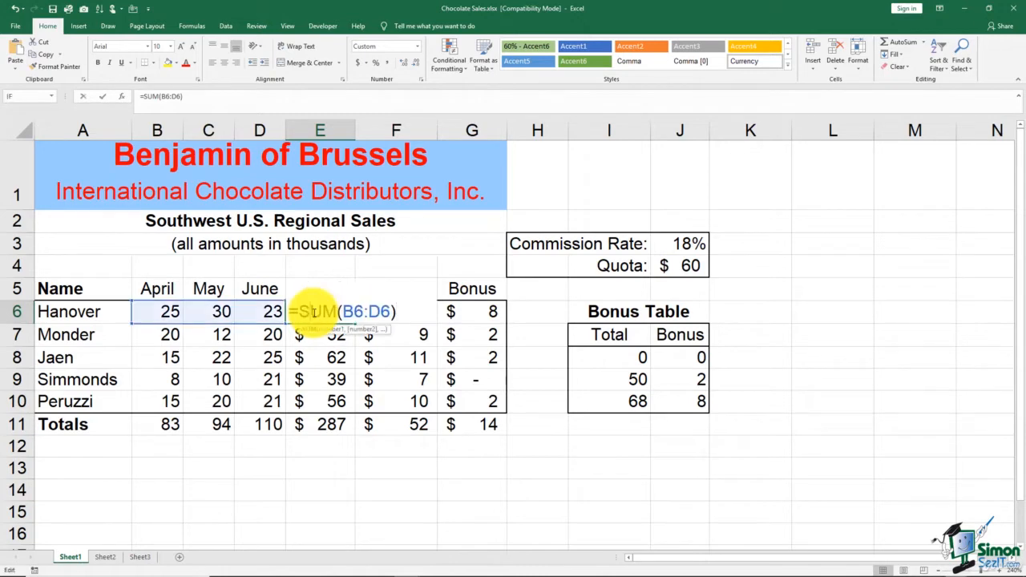
pyautogui.press('Escape')
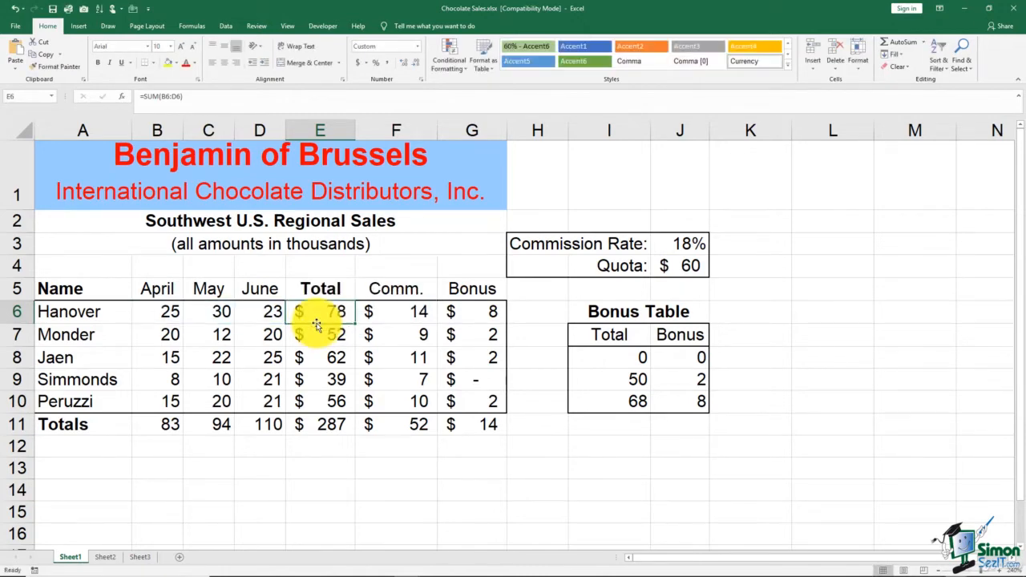
pyautogui.click(407, 311)
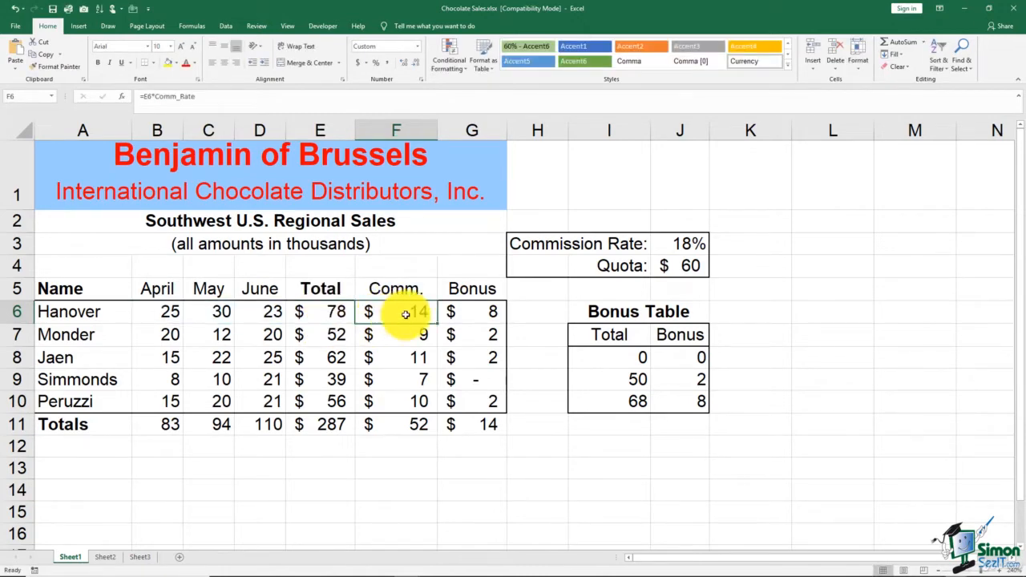
pyautogui.click(464, 312)
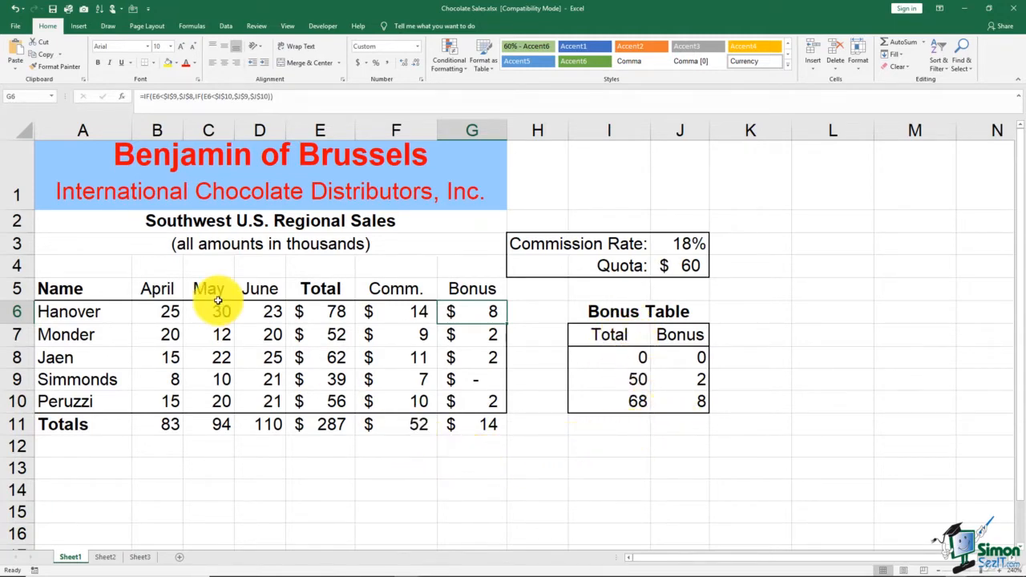
pyautogui.moveTo(158, 311); pyautogui.dragTo(259, 319)
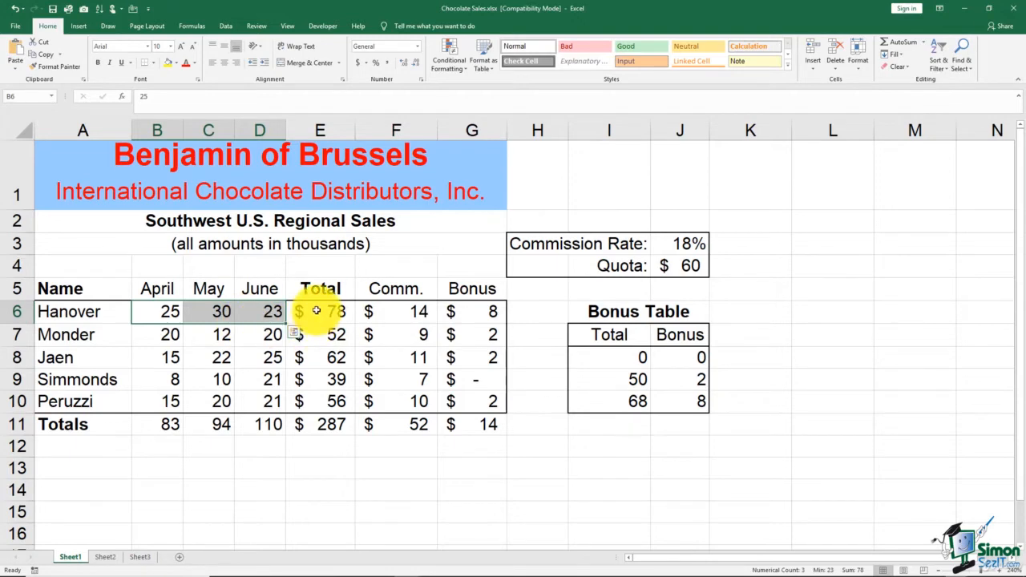
pyautogui.moveTo(317, 311); pyautogui.dragTo(473, 409)
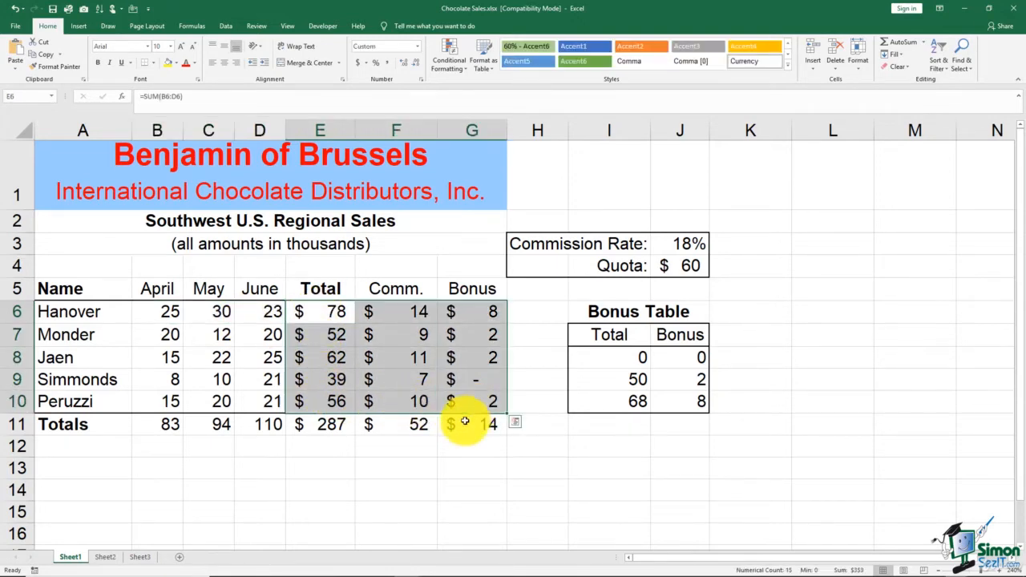
pyautogui.click(392, 473)
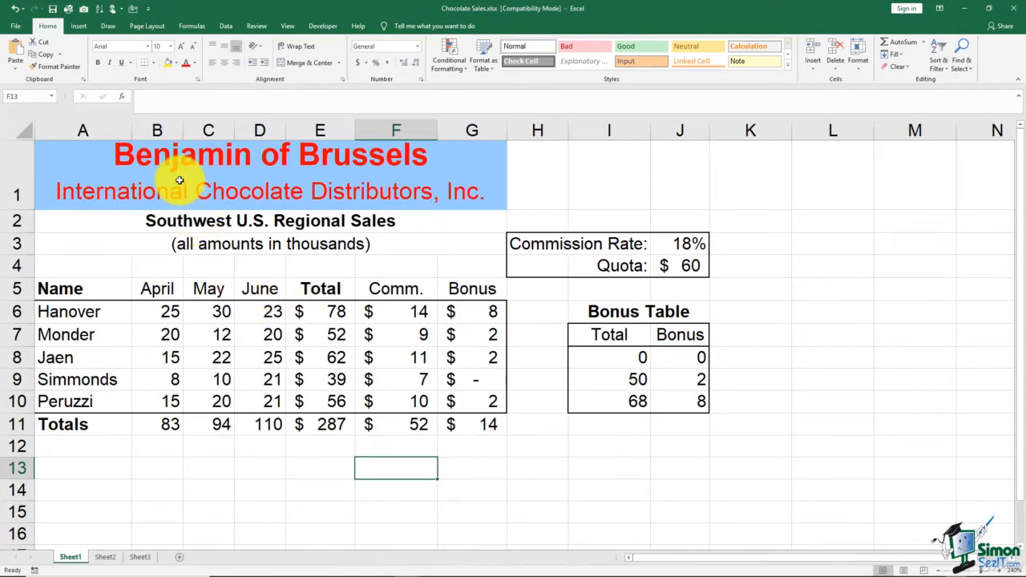
# Step: Review the title, heading, name and rate table ranges that hold constant entries
pyautogui.click(109, 153)
pyautogui.moveTo(109, 153); pyautogui.dragTo(118, 241)
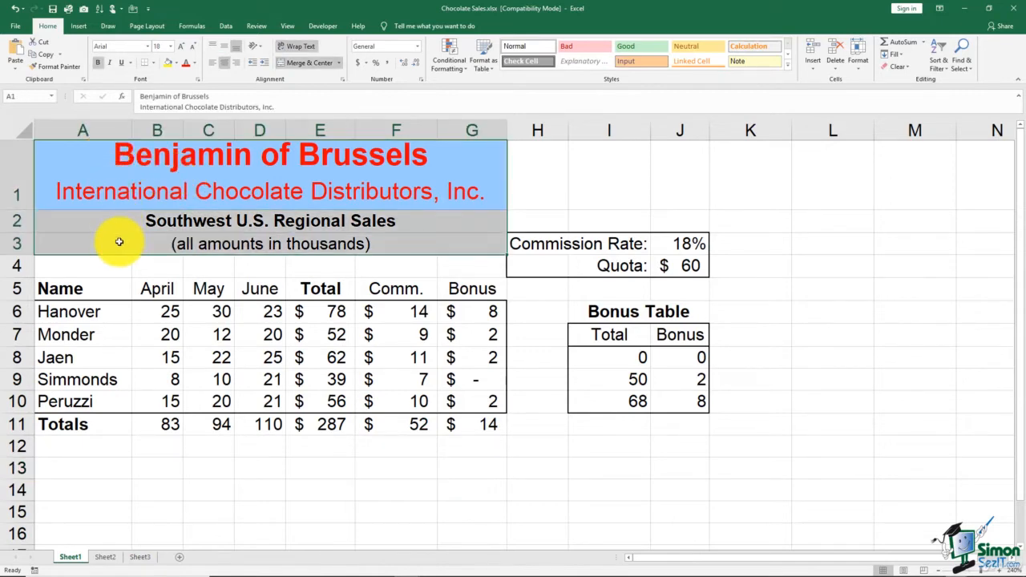
pyautogui.moveTo(101, 287); pyautogui.dragTo(103, 422)
pyautogui.moveTo(151, 289); pyautogui.dragTo(451, 297)
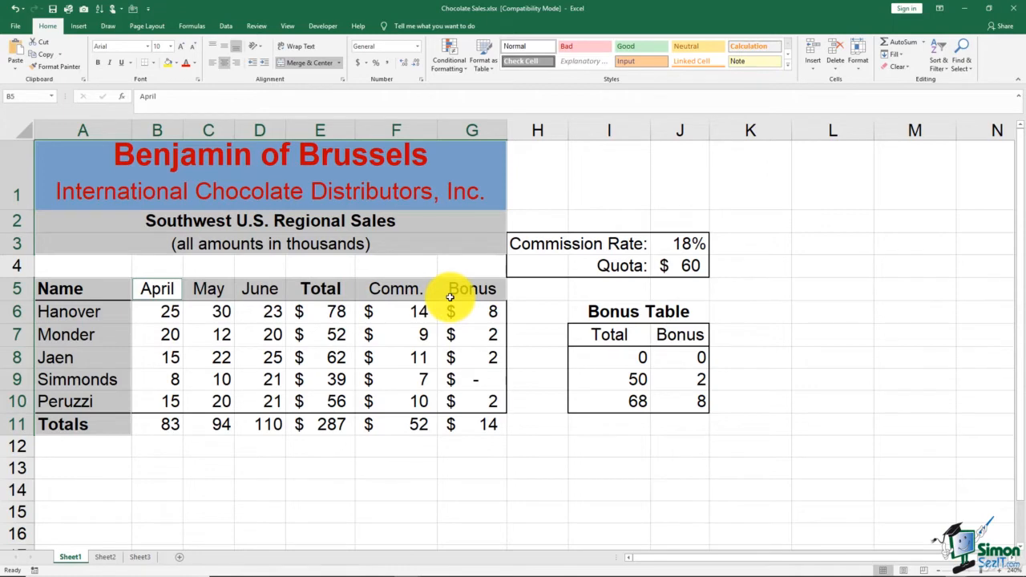
pyautogui.moveTo(523, 250); pyautogui.dragTo(706, 417)
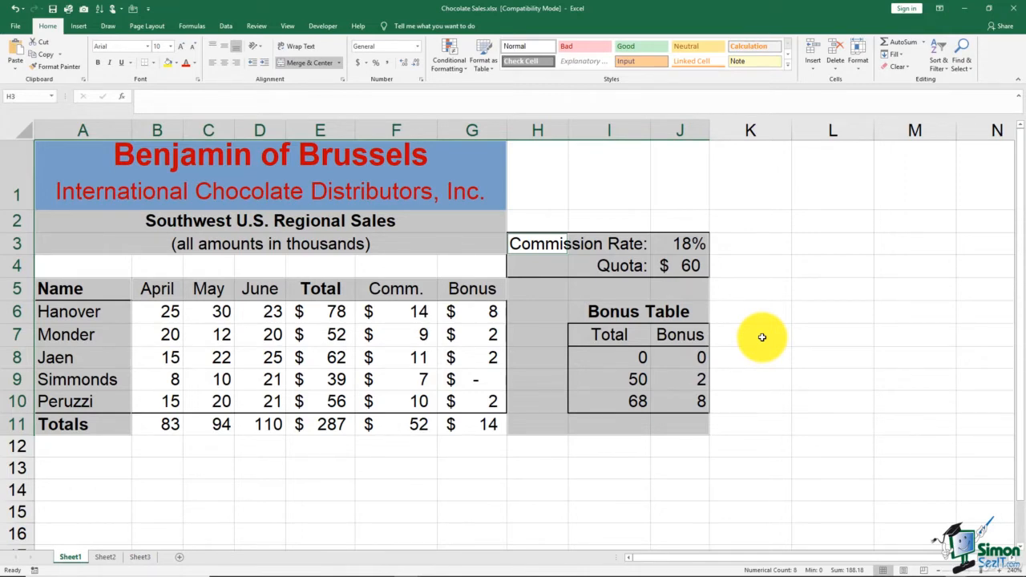
pyautogui.click(748, 245)
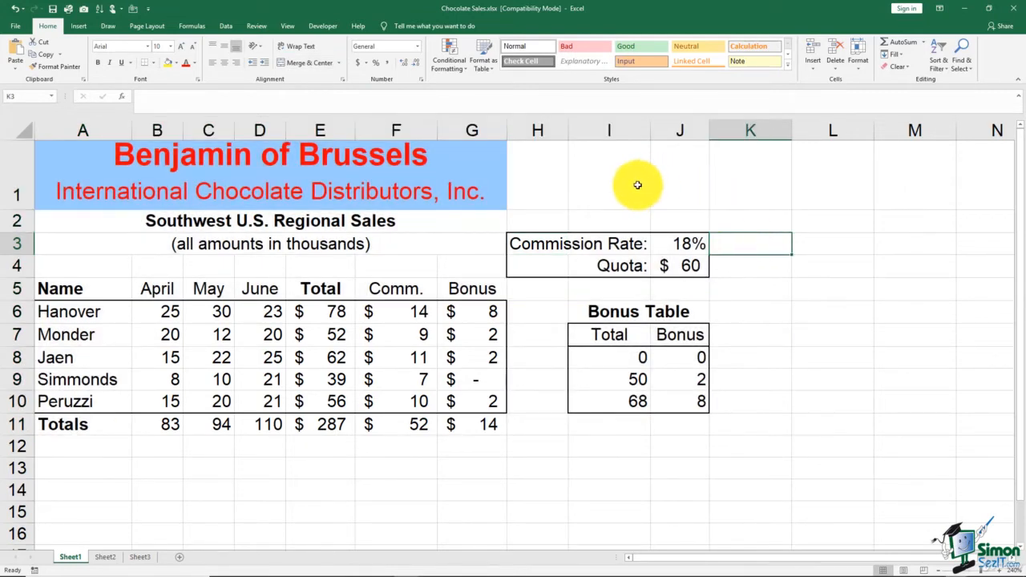
# Step: Select every constant cell on the sheet with Go To Special's Constants option
pyautogui.click(969, 72)
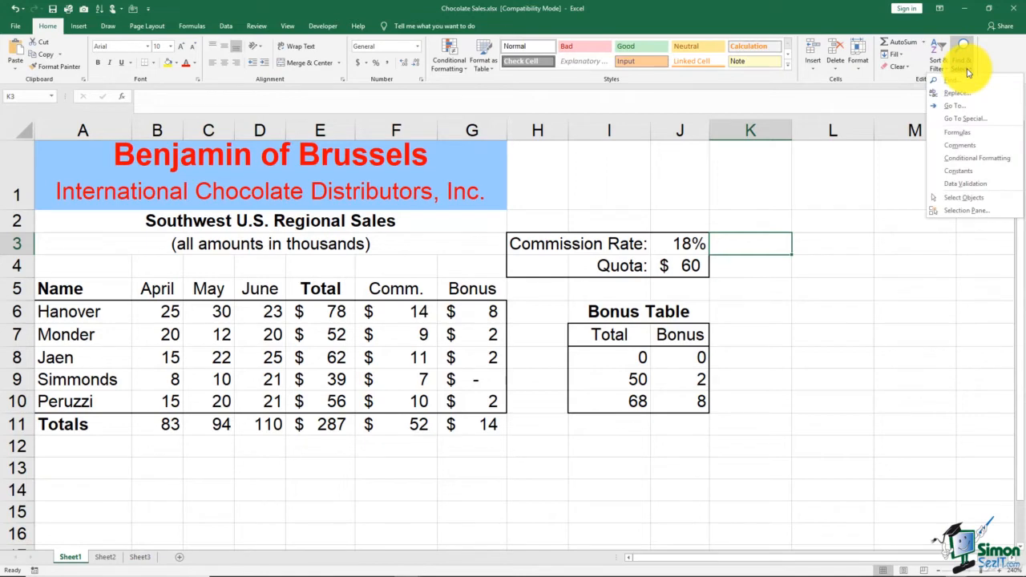
pyautogui.click(951, 122)
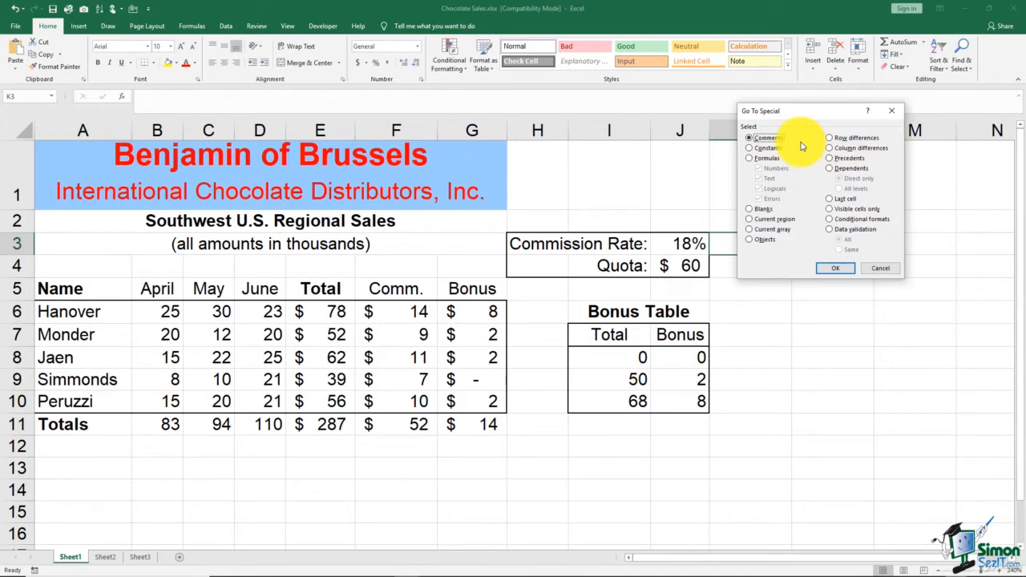
pyautogui.click(754, 149)
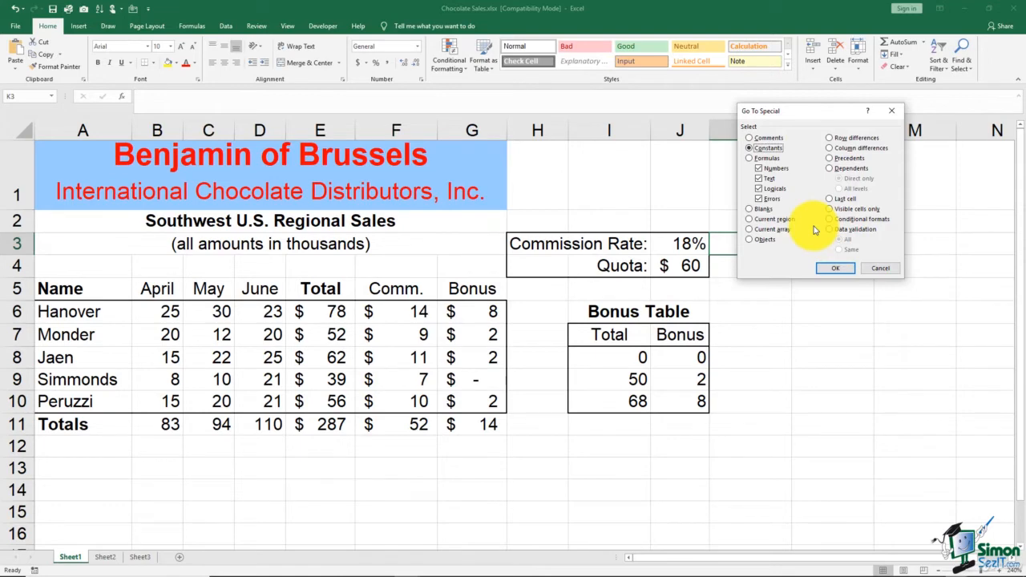
pyautogui.click(837, 268)
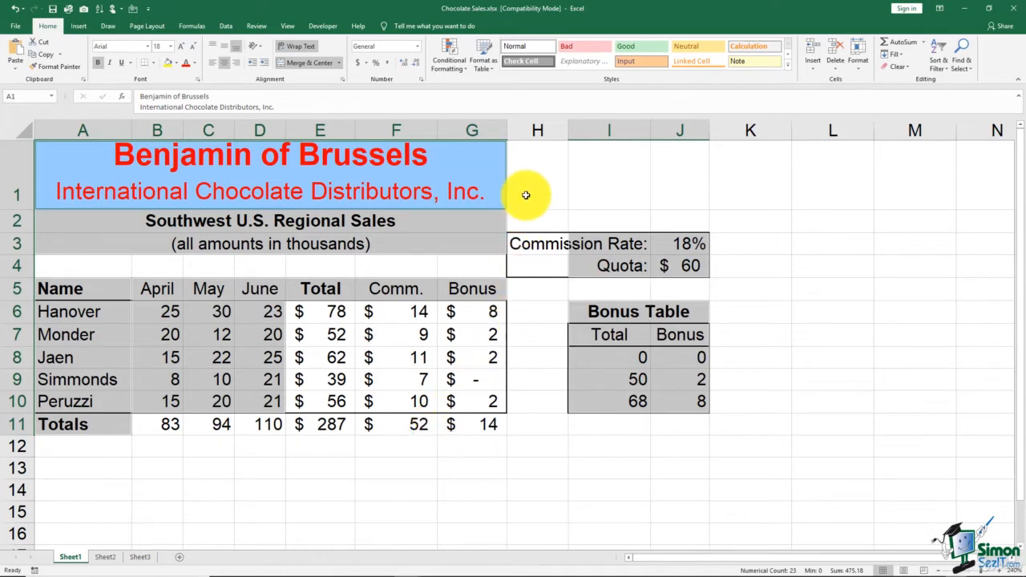
# Step: Unlock the selected constant cells in the cell protection settings
pyautogui.click(199, 81)
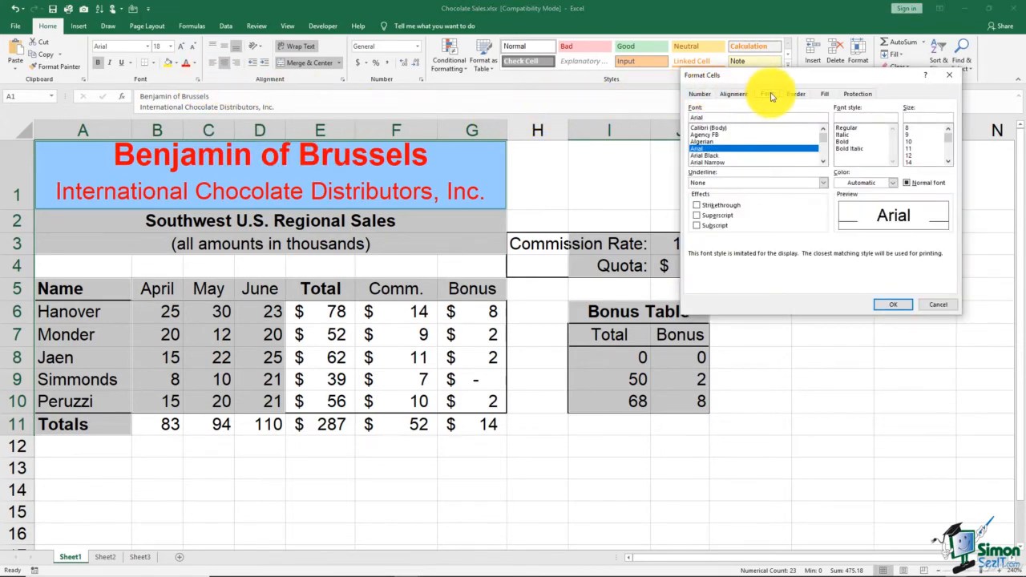
pyautogui.click(857, 95)
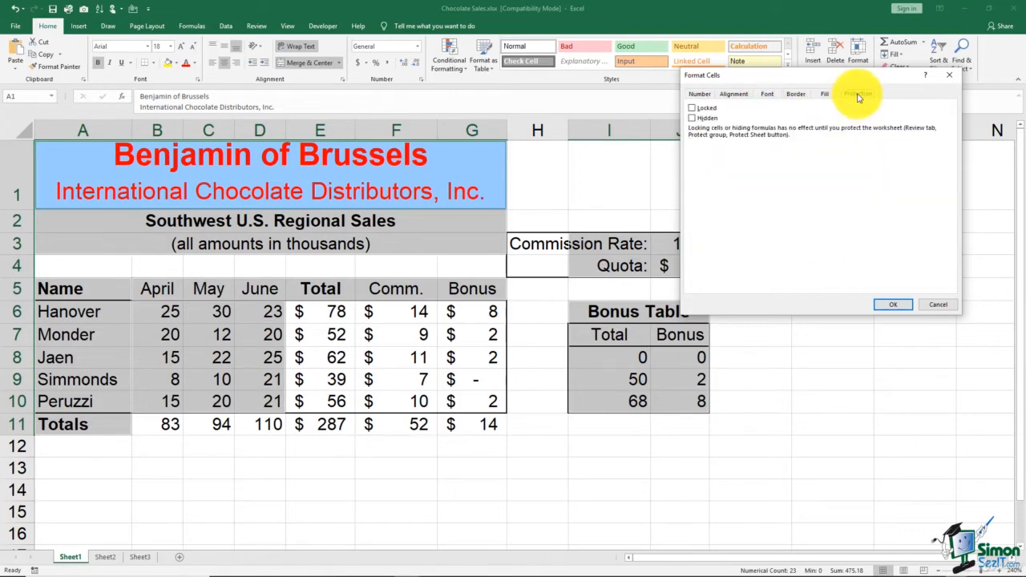
pyautogui.click(693, 112)
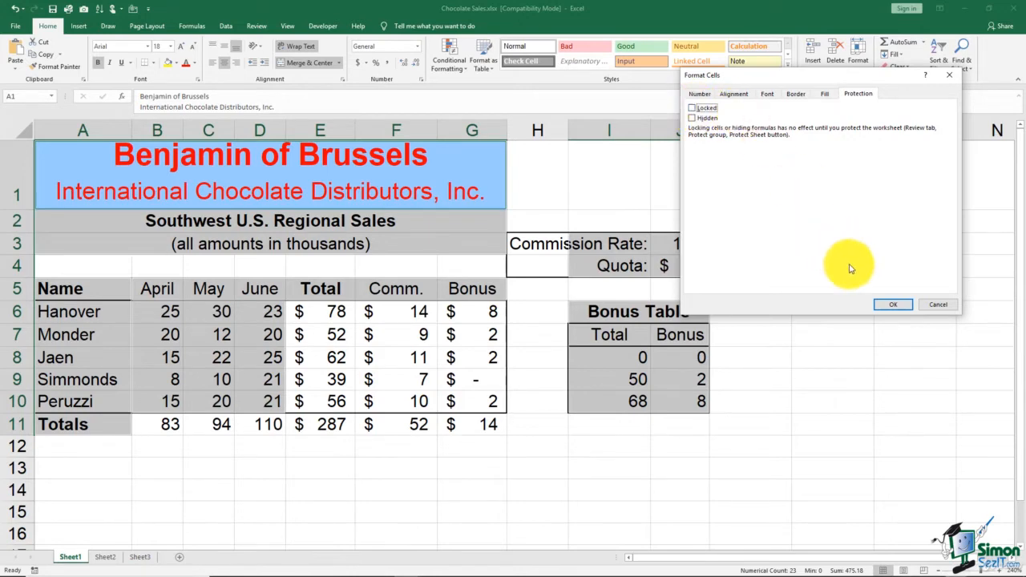
pyautogui.click(895, 306)
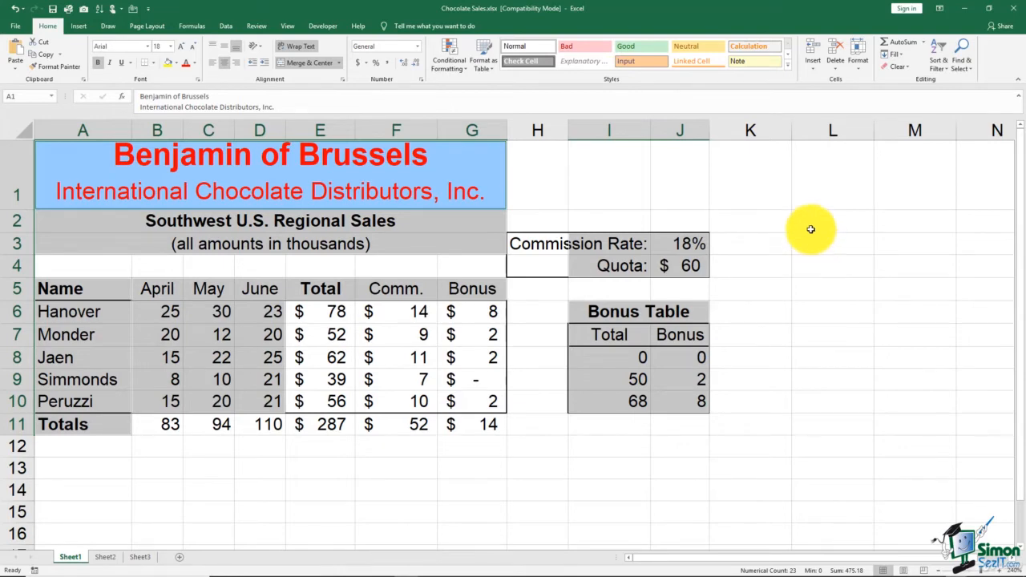
pyautogui.click(808, 202)
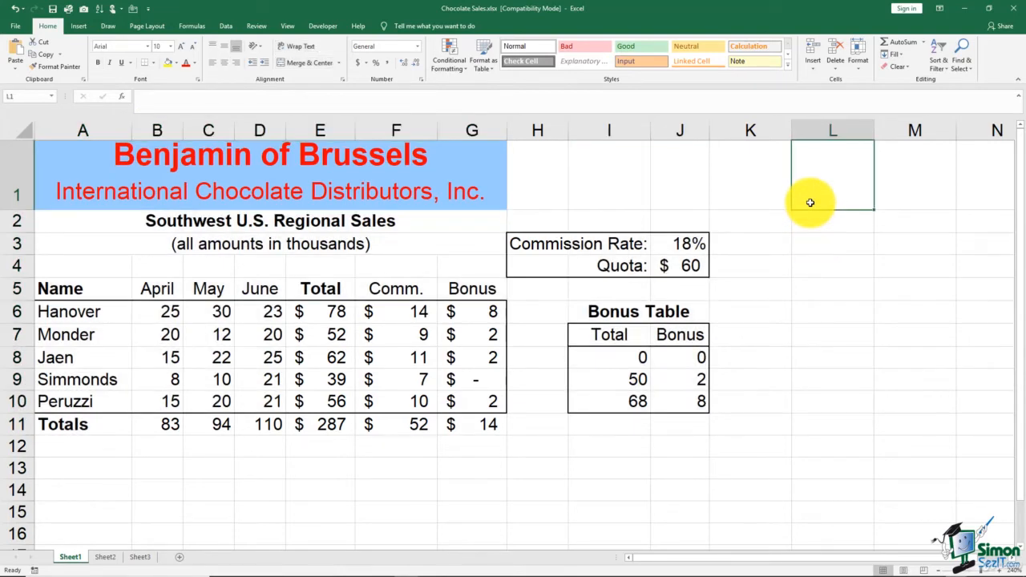
# Step: Enter 2 over Hanover's Total formula and undo that entry
pyautogui.click(340, 317)
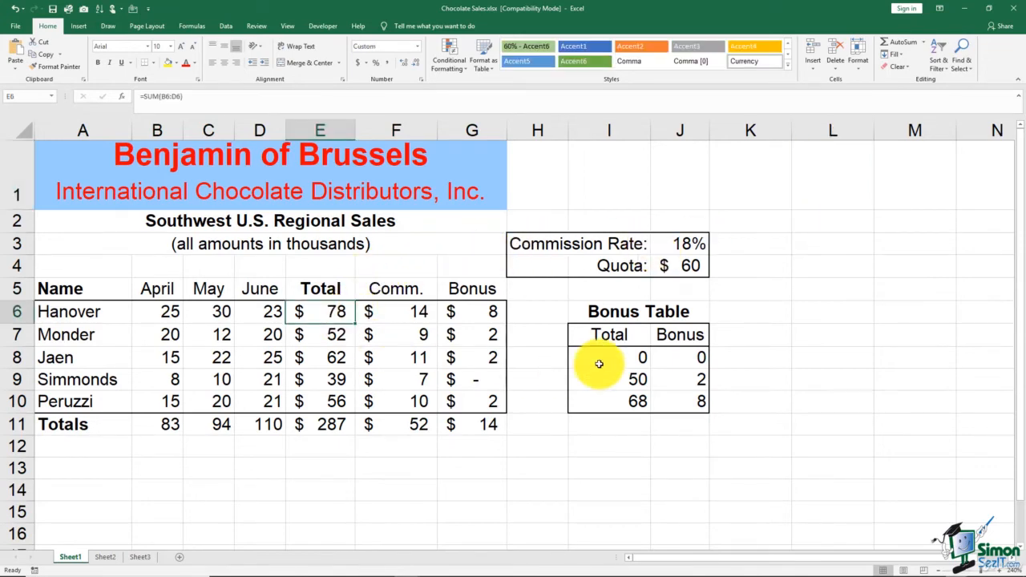
pyautogui.write('2')
pyautogui.press('Return')
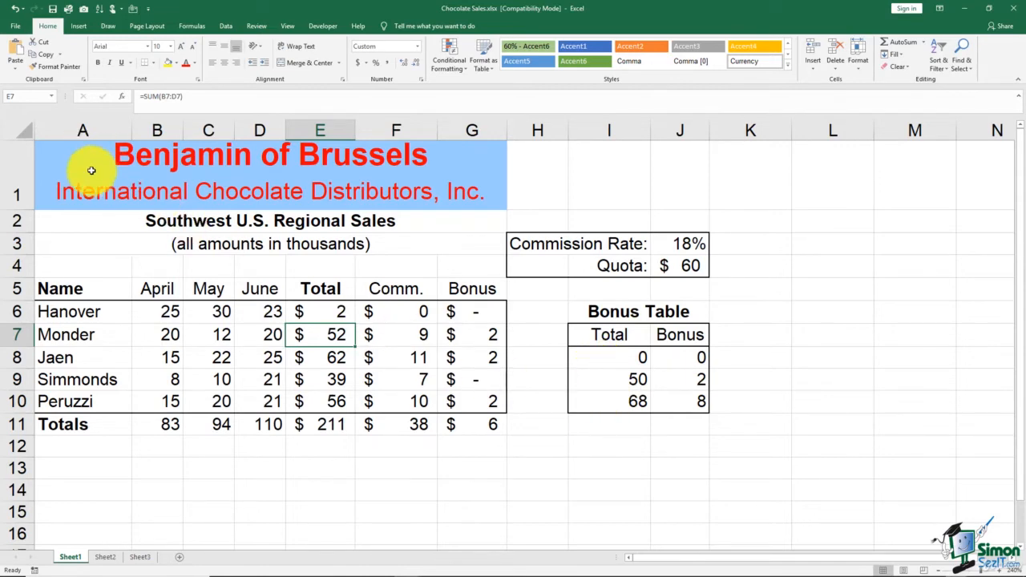
pyautogui.click(14, 11)
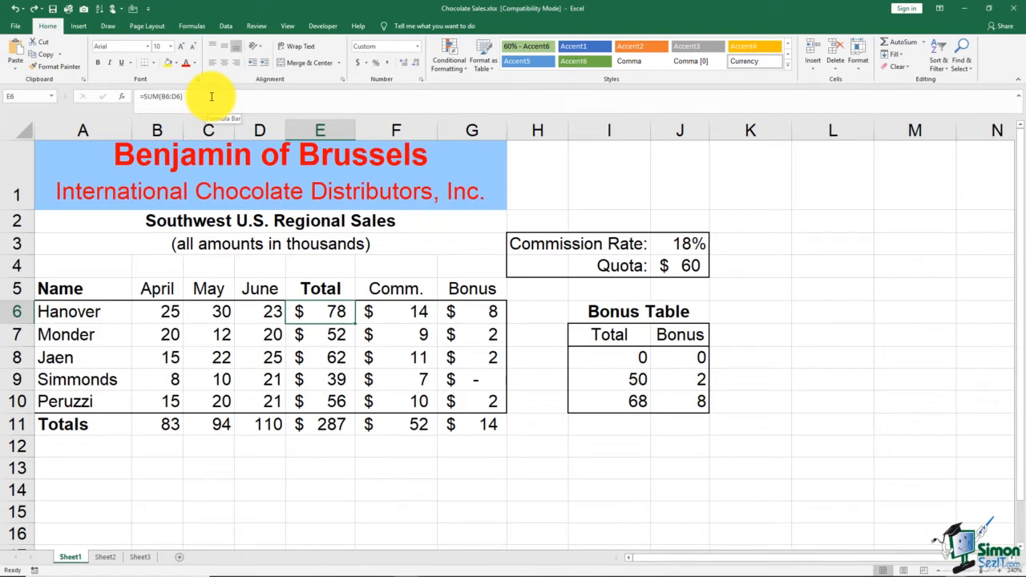
# Step: Protect the worksheet with the default permissions and no password
pyautogui.click(257, 27)
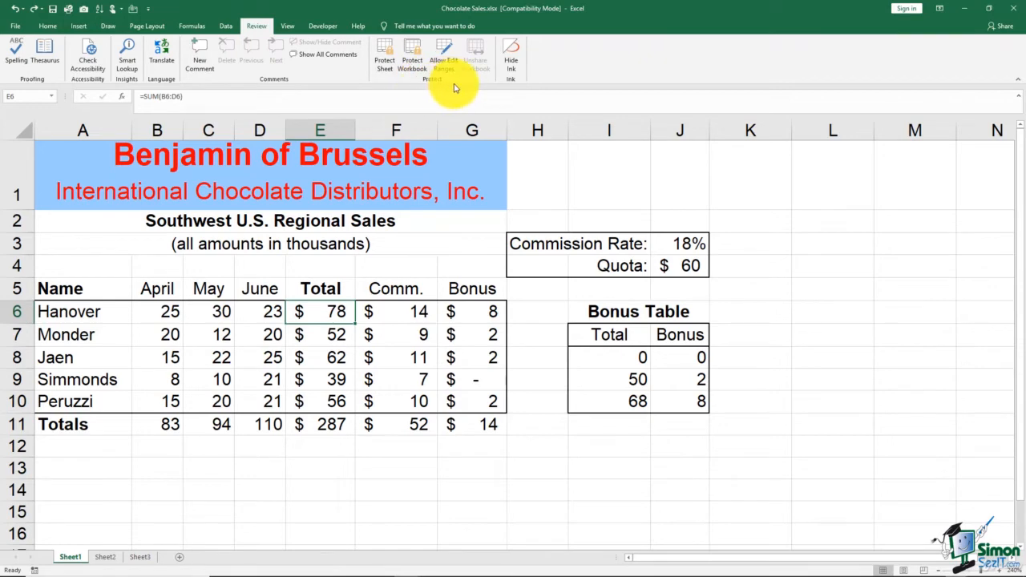
pyautogui.click(382, 69)
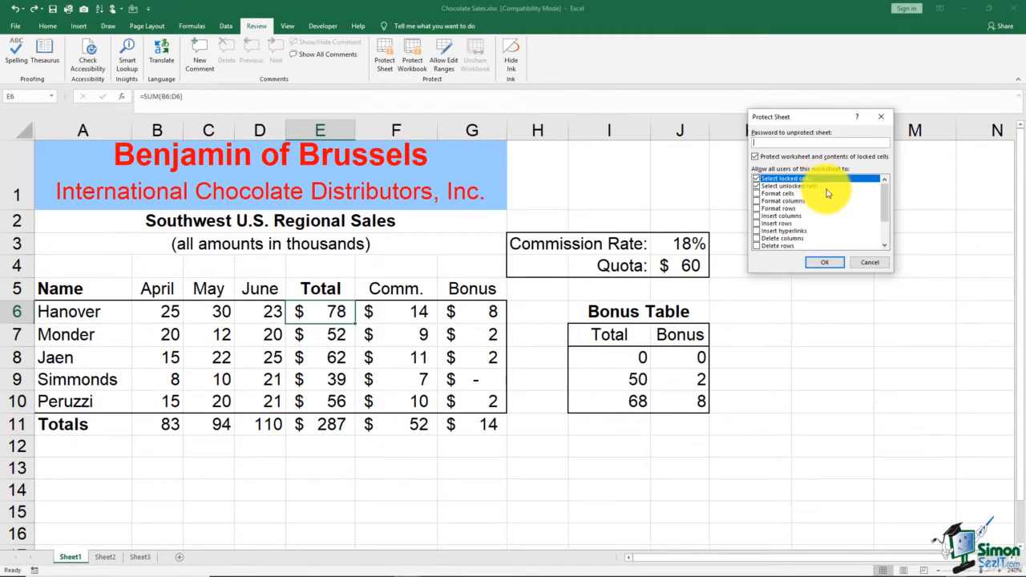
pyautogui.click(824, 263)
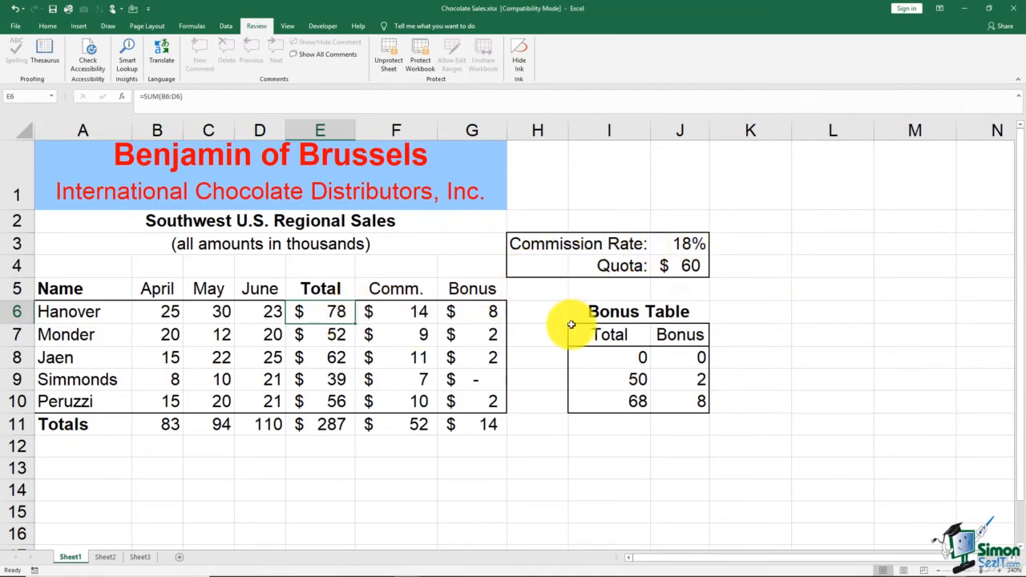
# Step: Try to delete Hanover's Total formula on the protected sheet and dismiss the warning
pyautogui.press('Delete')
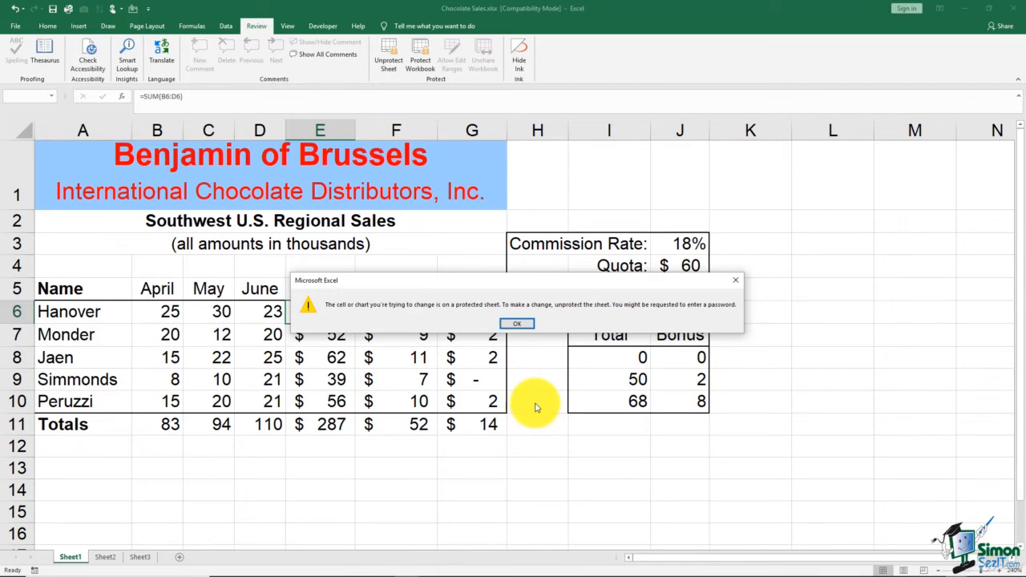
pyautogui.click(523, 325)
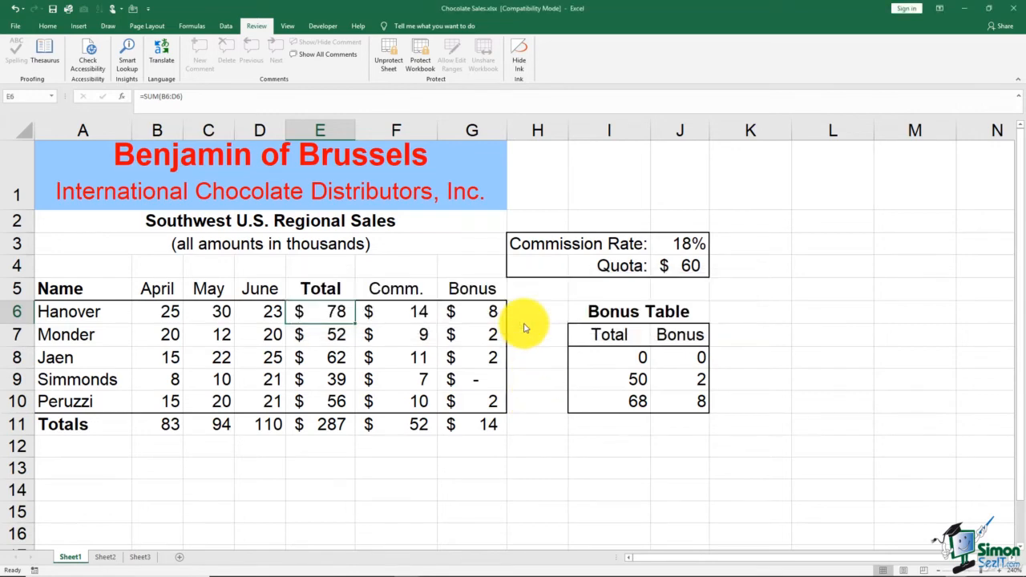
# Step: Change Hanover's April sales to 50 in the unlocked input cell
pyautogui.click(170, 307)
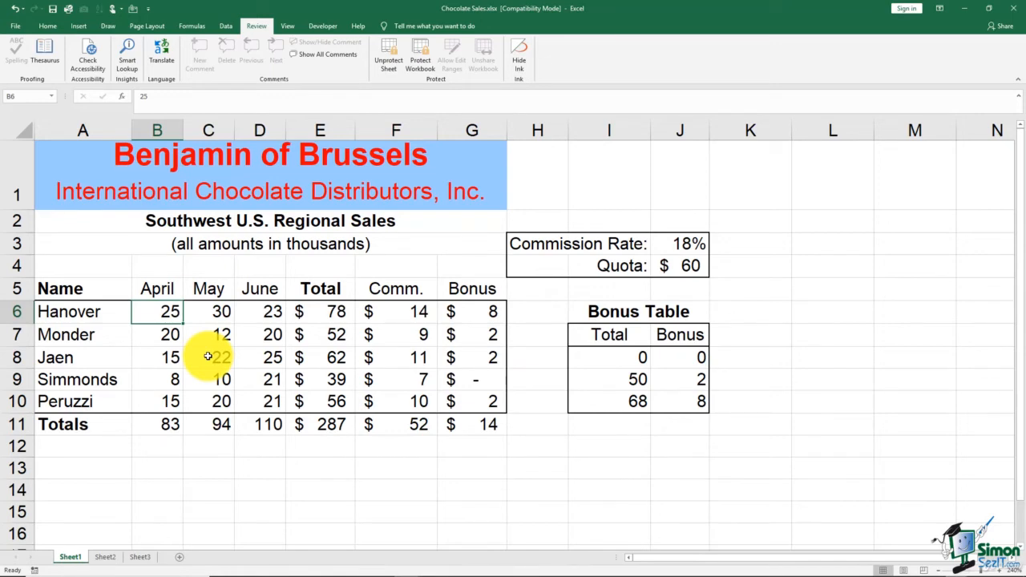
pyautogui.write('50')
pyautogui.press('Return')
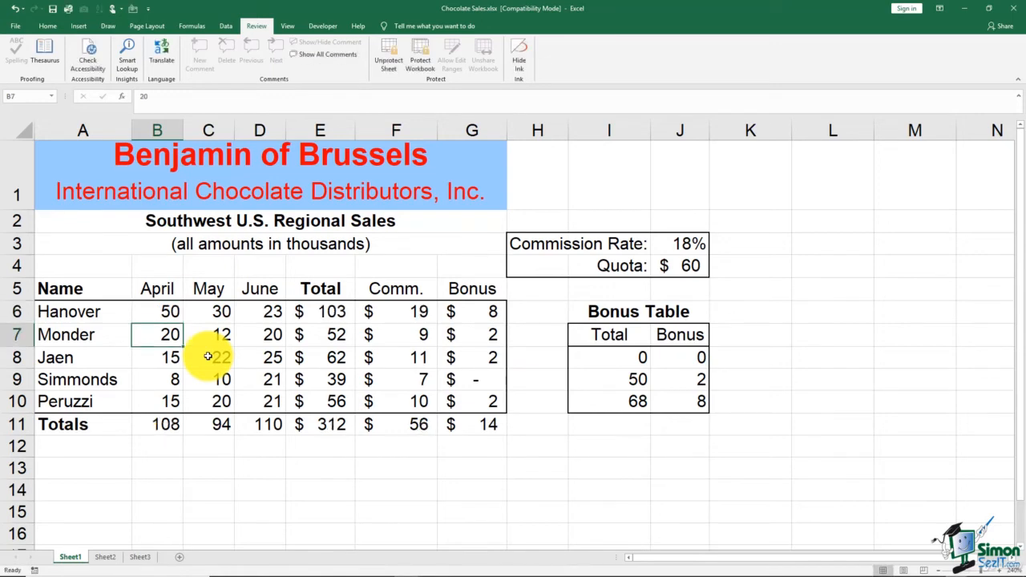
pyautogui.click(320, 313)
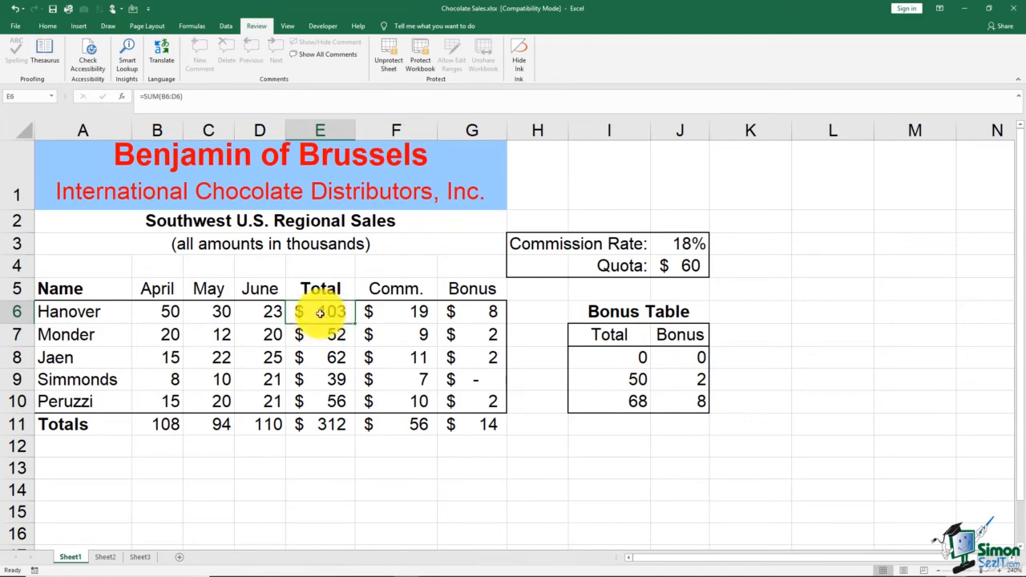
pyautogui.click(330, 479)
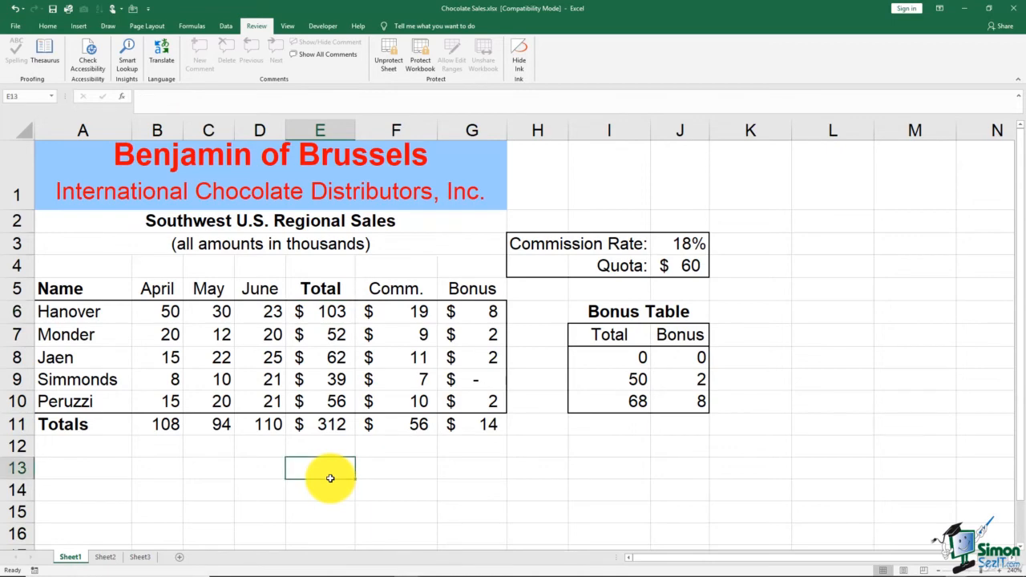